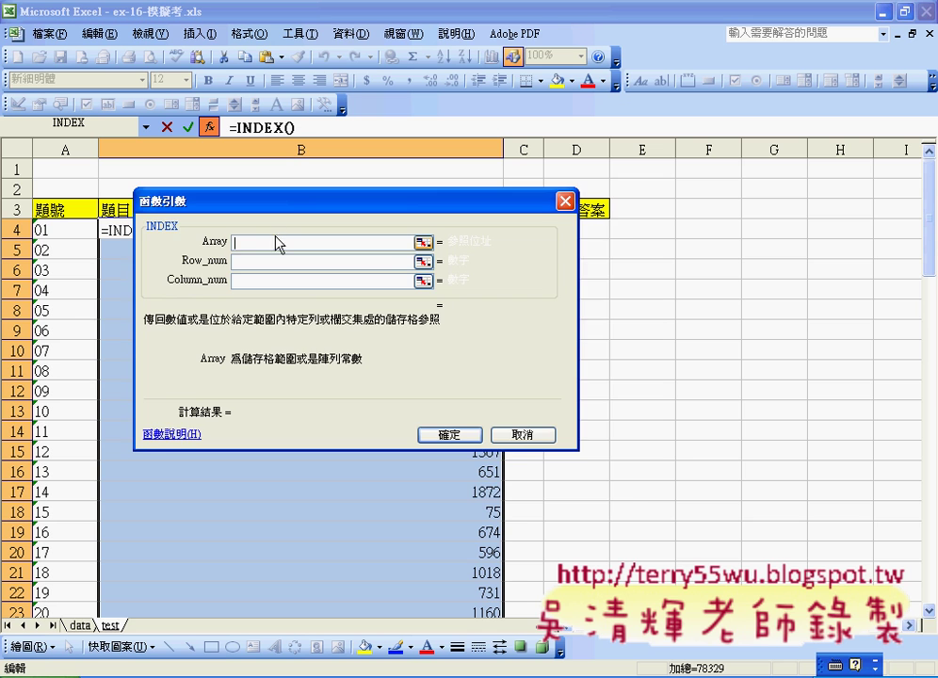
- Insert the named range 考題 as the INDEX Array argument for B4 using Paste Name
drag(275, 204, 330, 252)
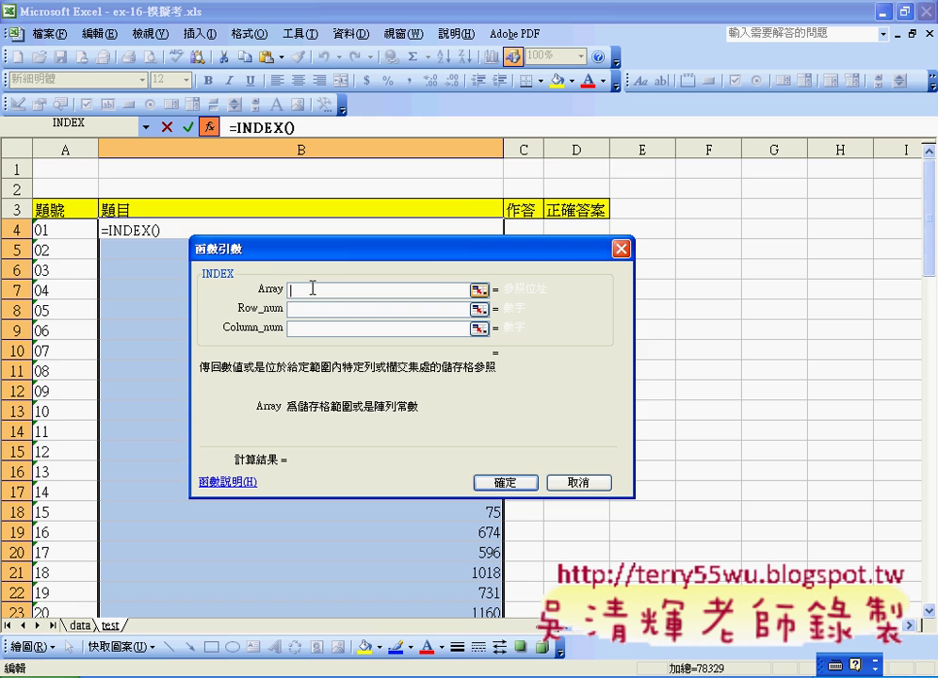
key(F3)
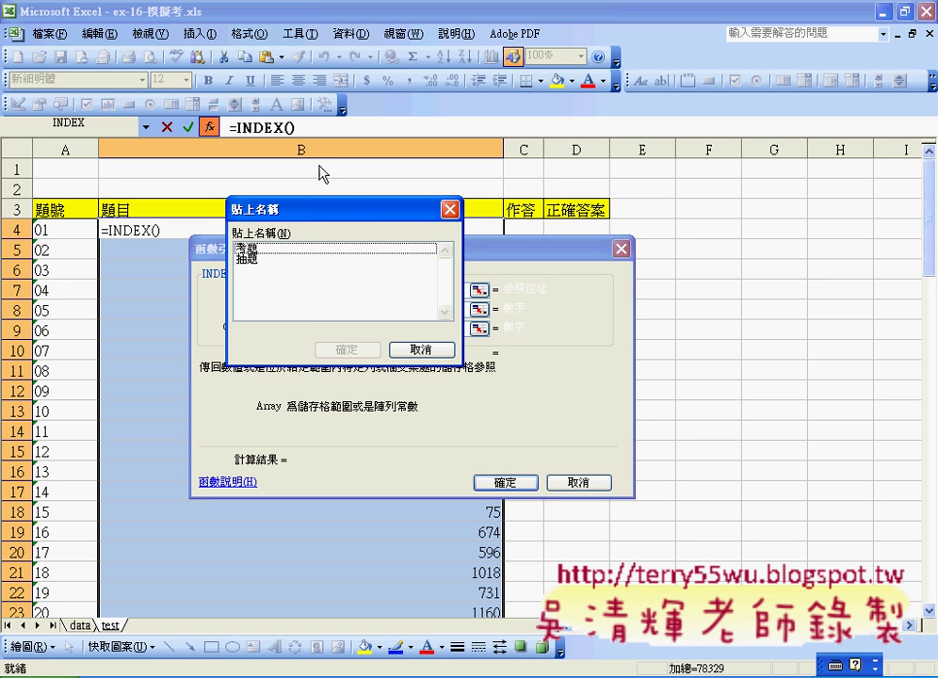
click(260, 248)
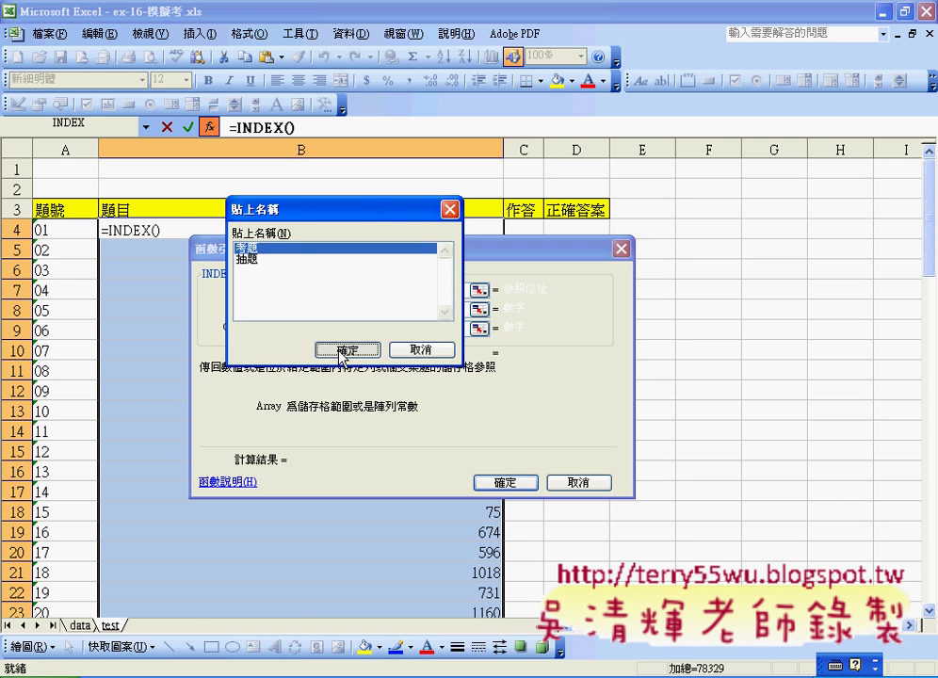
key(Return)
click(316, 310)
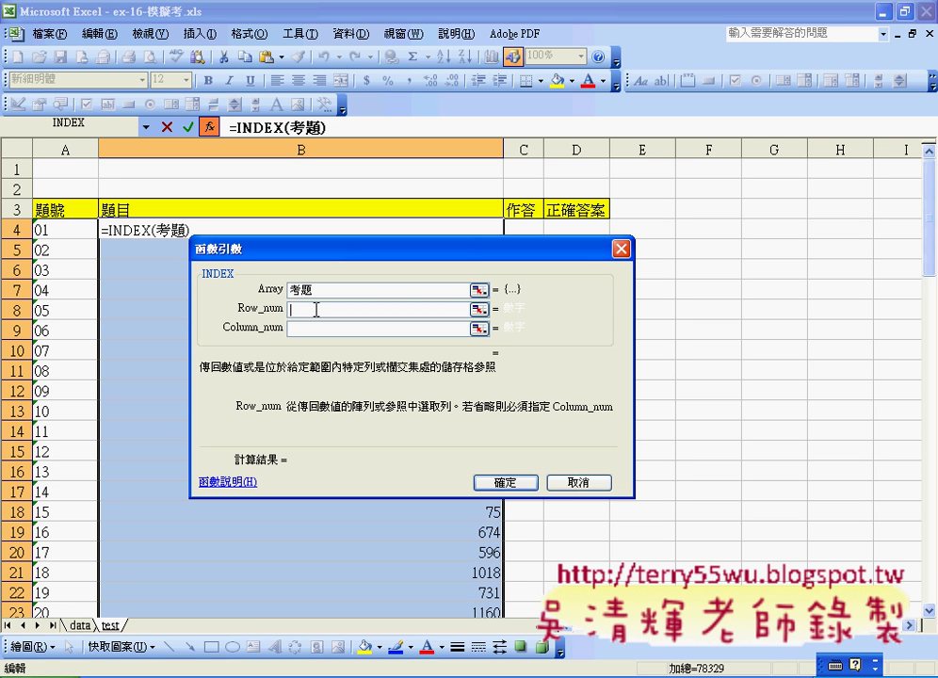
- Finish B4 as =INDEX(考題,MATCH(LARGE(抽題,A4),抽題,0),3) and enter it
text(MATCH(LARGE(抽題,A4),抽題,0))
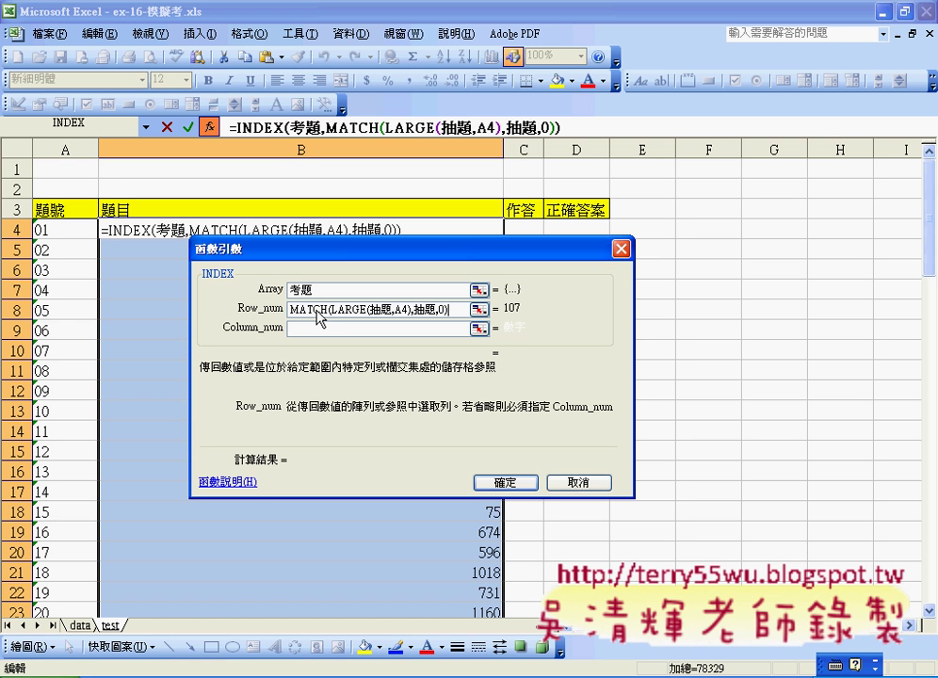
click(315, 327)
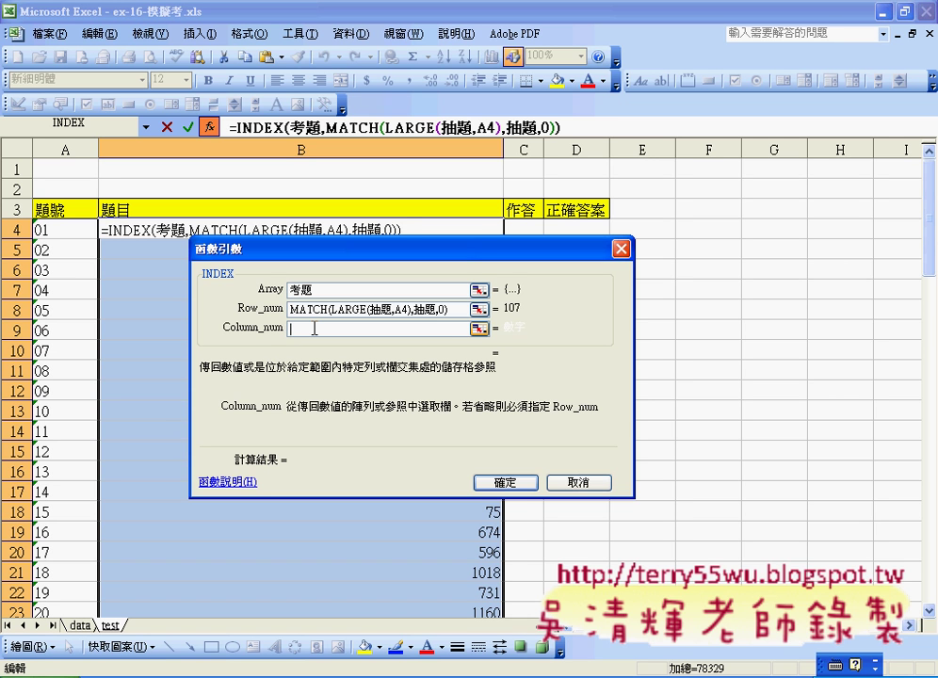
text(3)
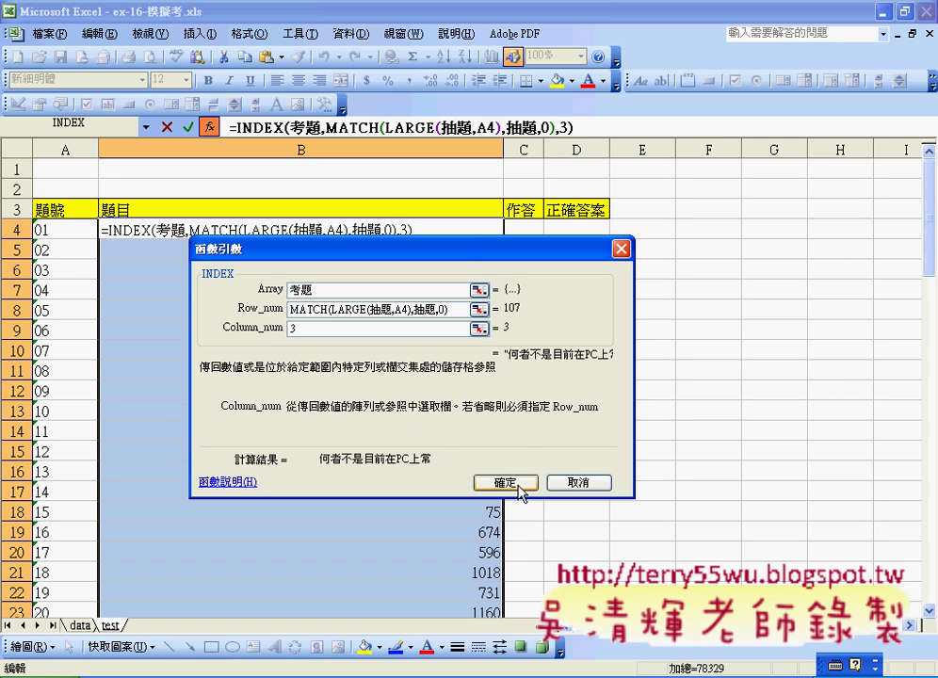
click(350, 350)
key(Return)
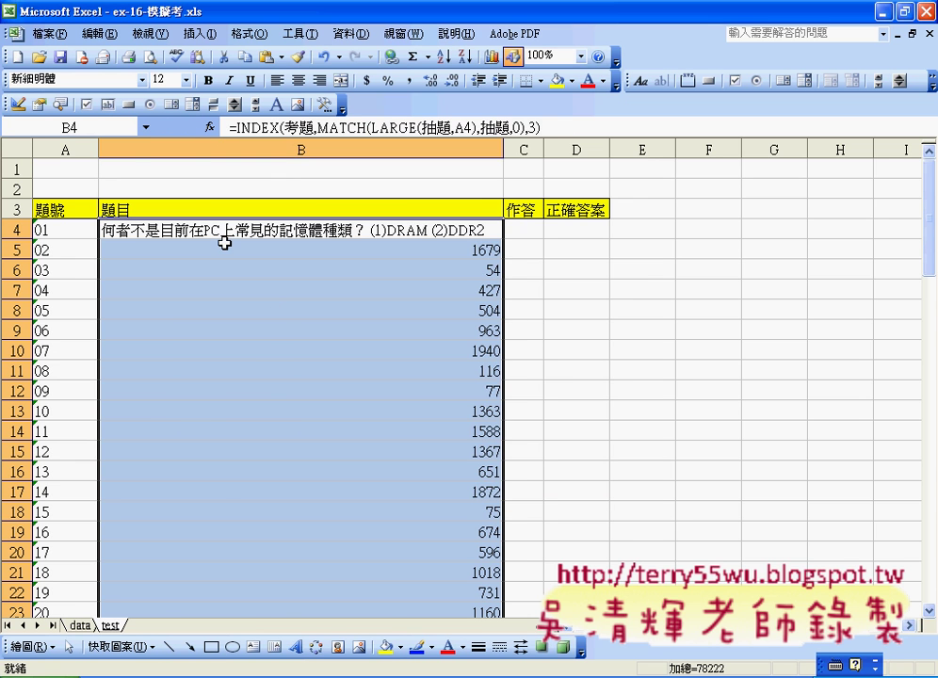
- Check the data sheet, then fill B4's question formula down column B
click(77, 625)
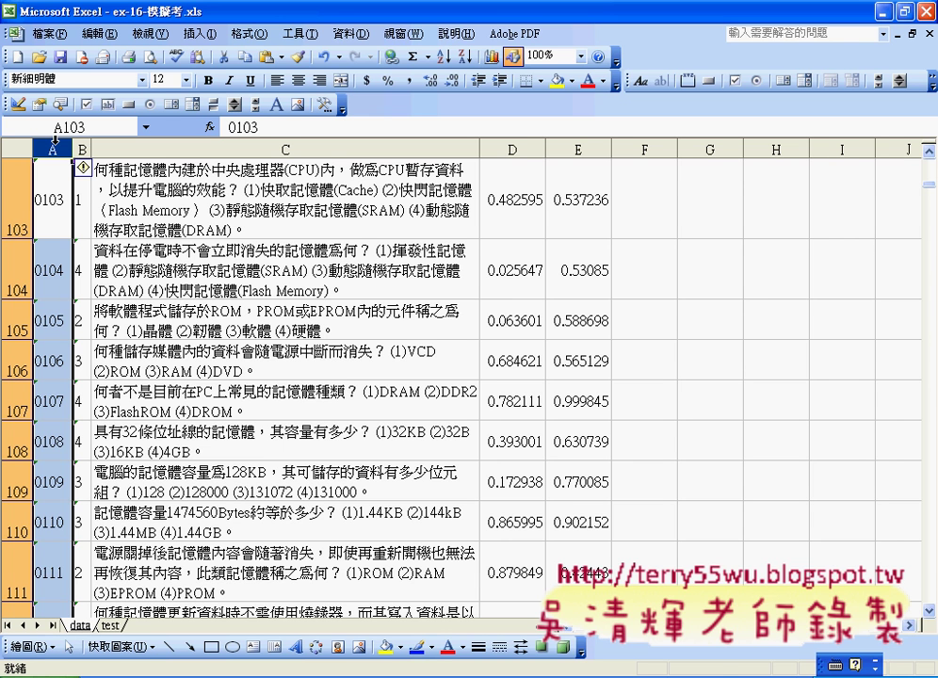
key(ctrl+Page_Down)
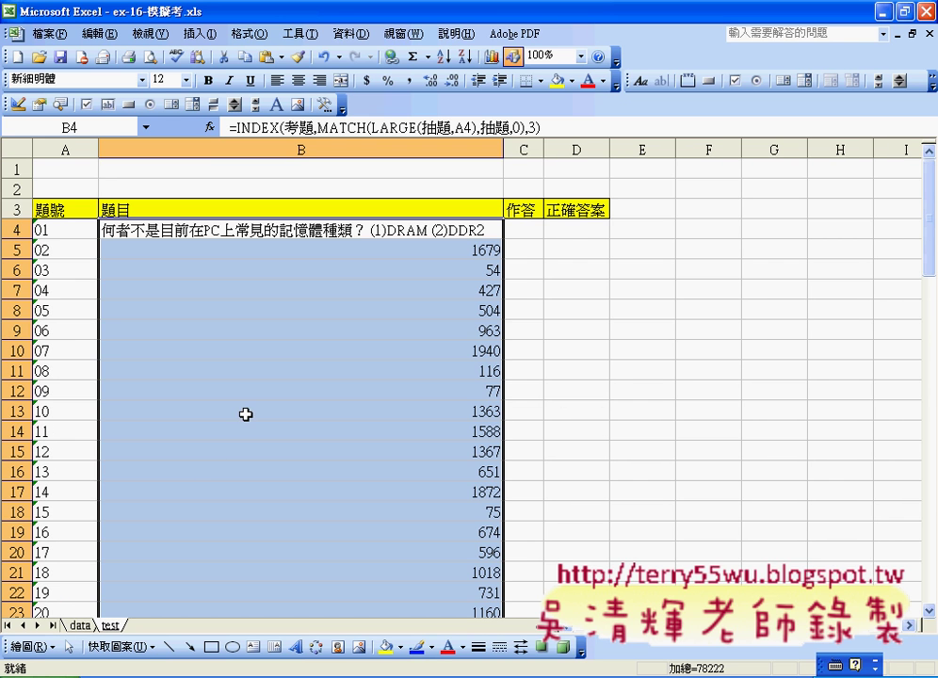
click(471, 229)
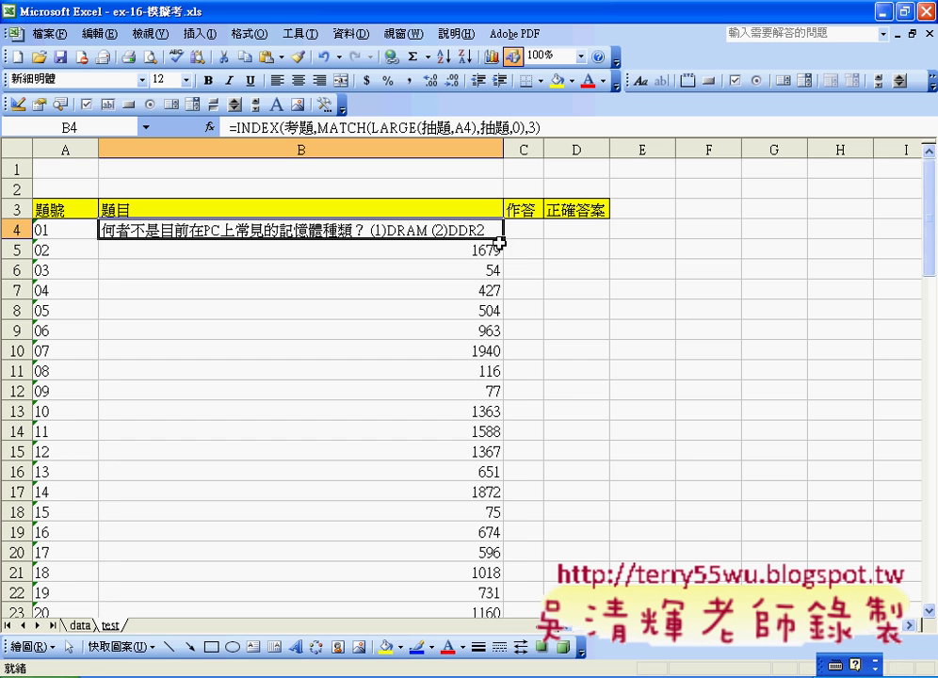
double_click(504, 238)
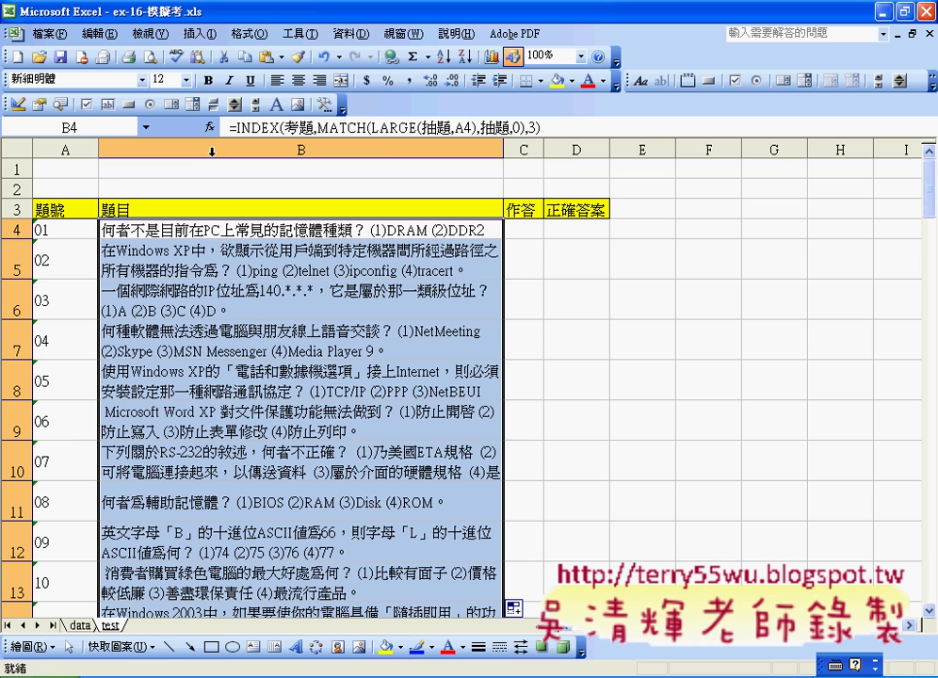
- Apply wrap-text alignment to the column B questions through Format Cells
click(245, 36)
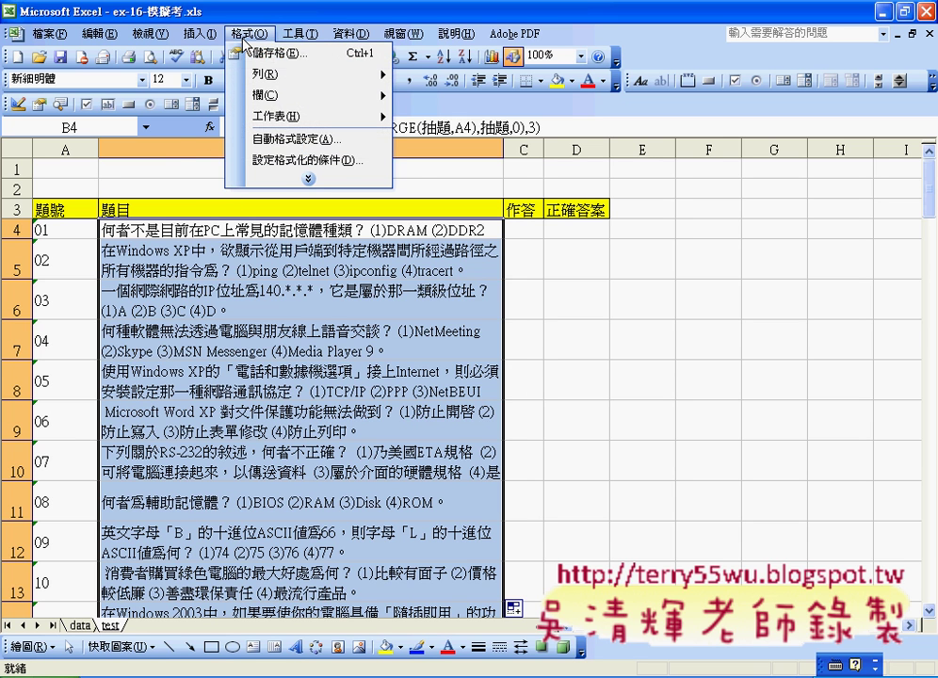
click(268, 52)
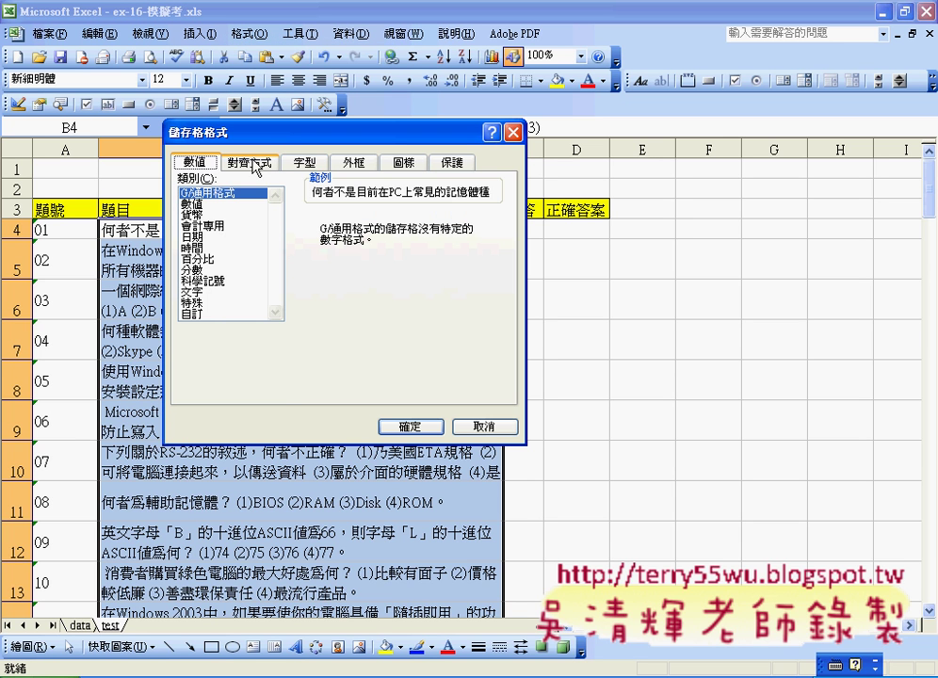
click(252, 163)
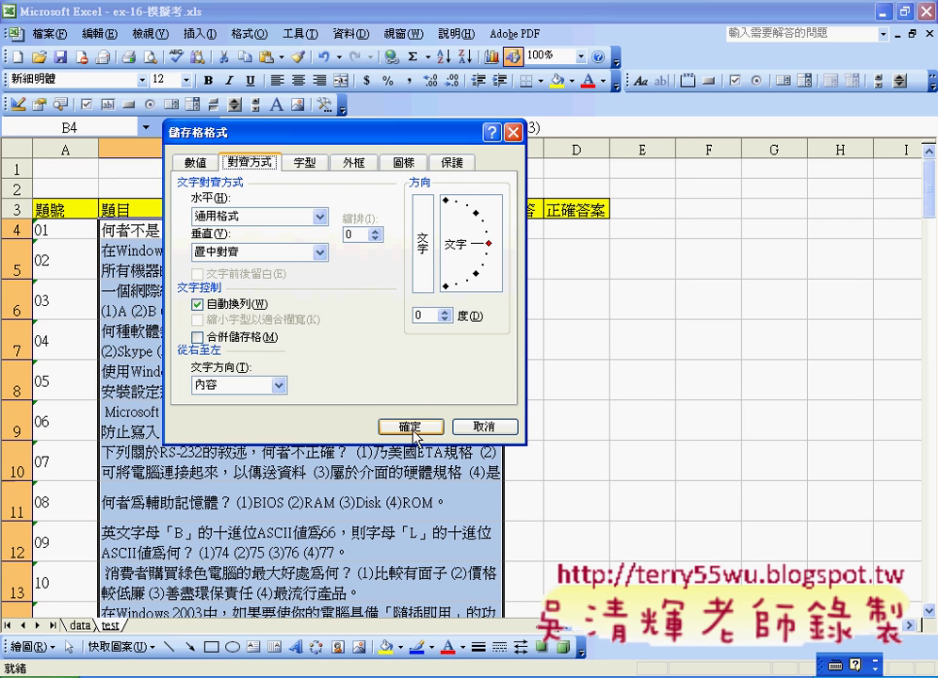
key(Return)
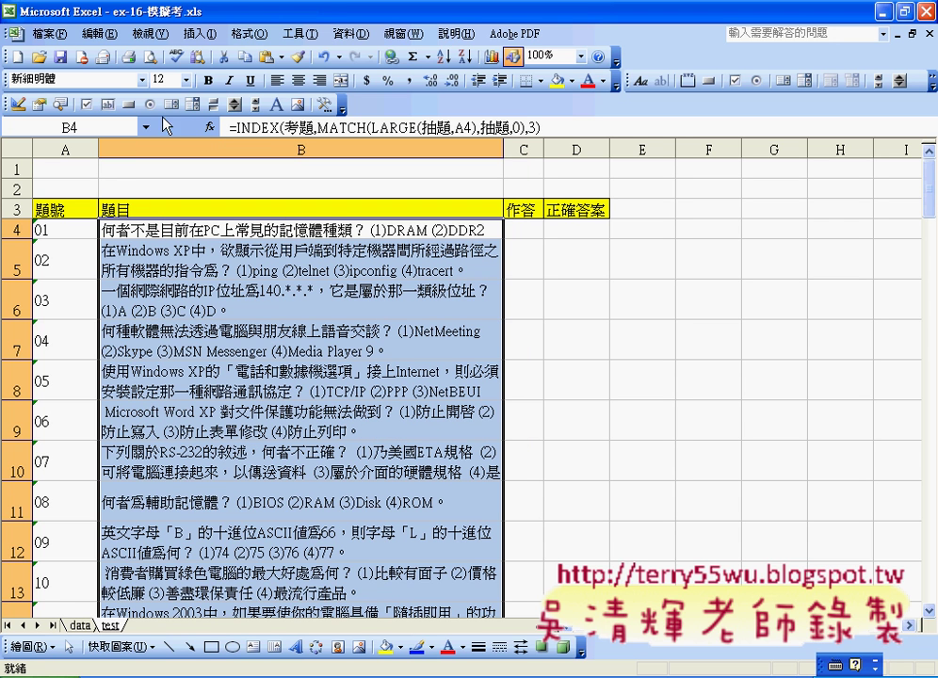
- Set the column B question text to font size 10
click(187, 80)
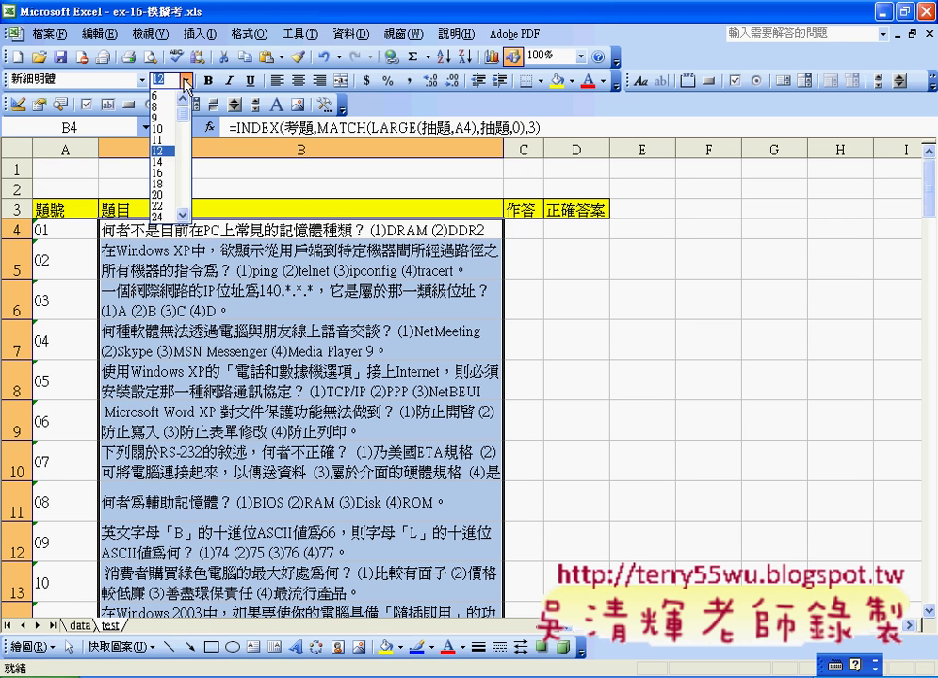
click(160, 128)
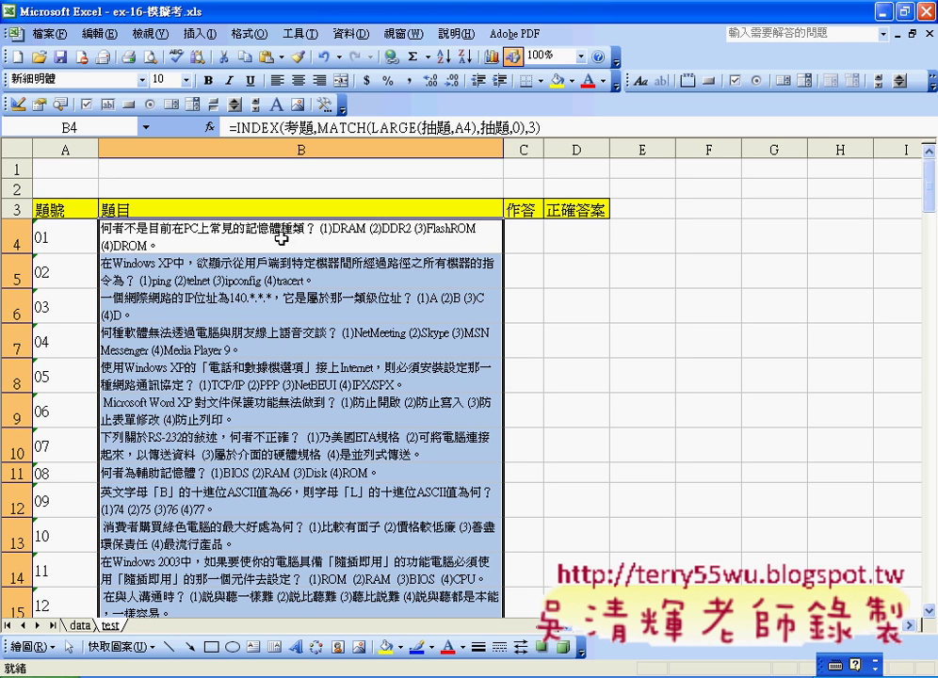
click(566, 233)
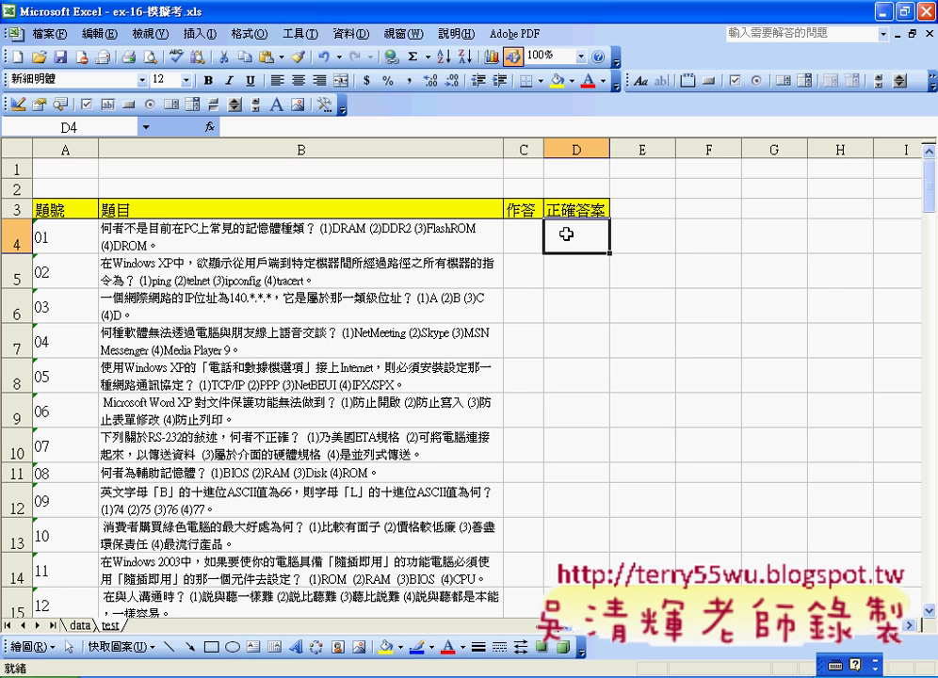
- Copy B4's INDEX/MATCH/LARGE formula text from the formula bar
click(363, 239)
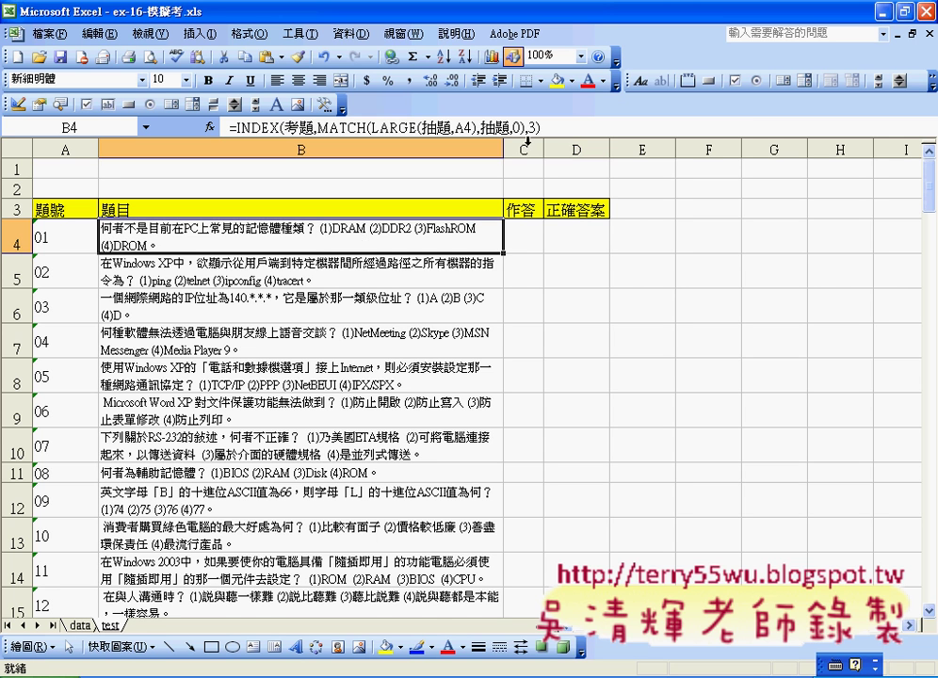
click(487, 126)
drag(541, 127, 229, 127)
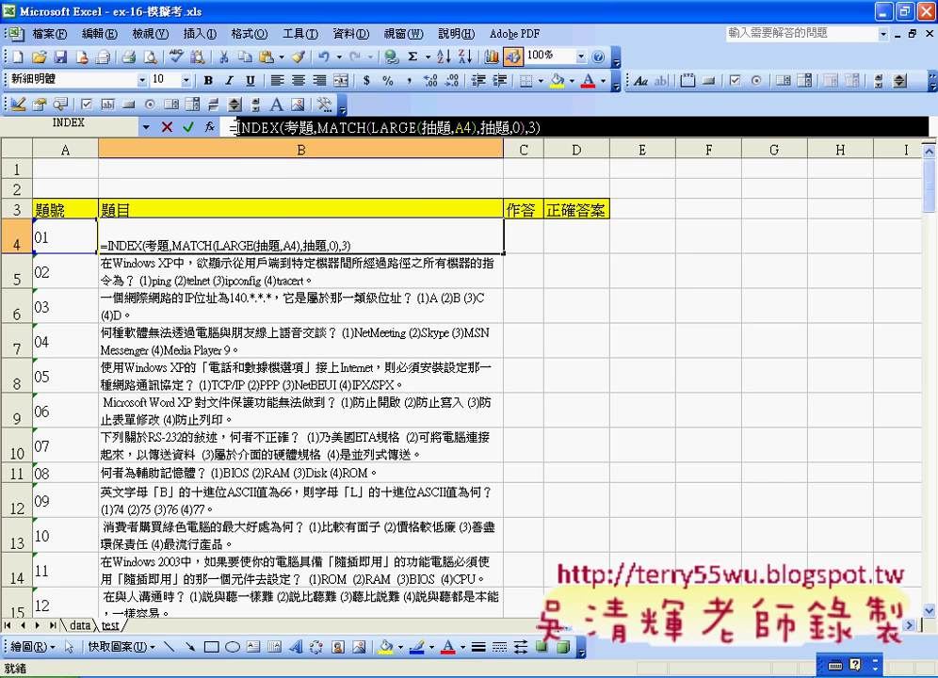
right_click(264, 132)
click(608, 130)
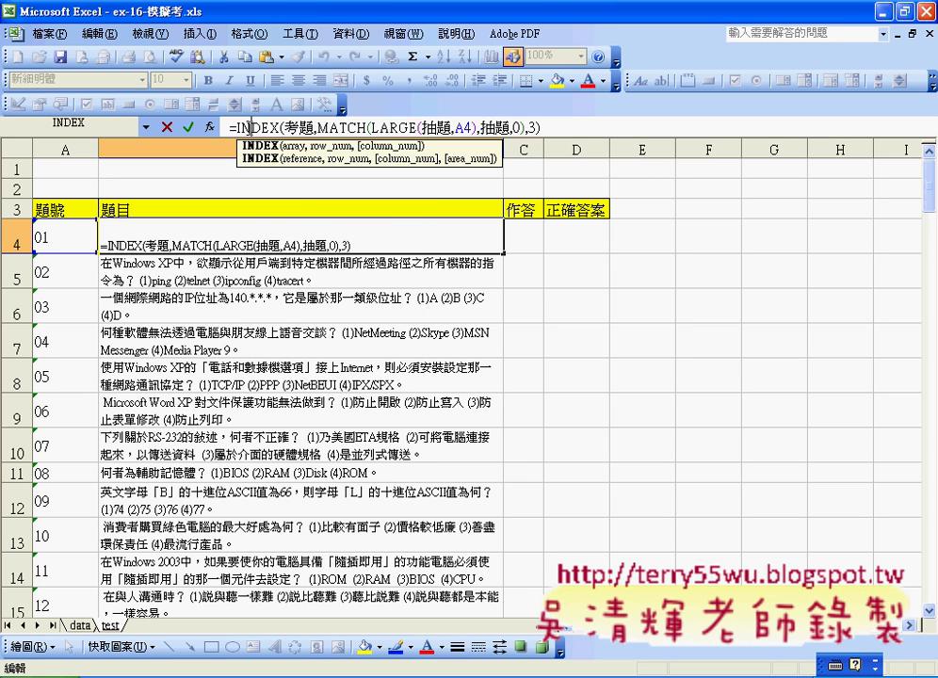
right_click(514, 129)
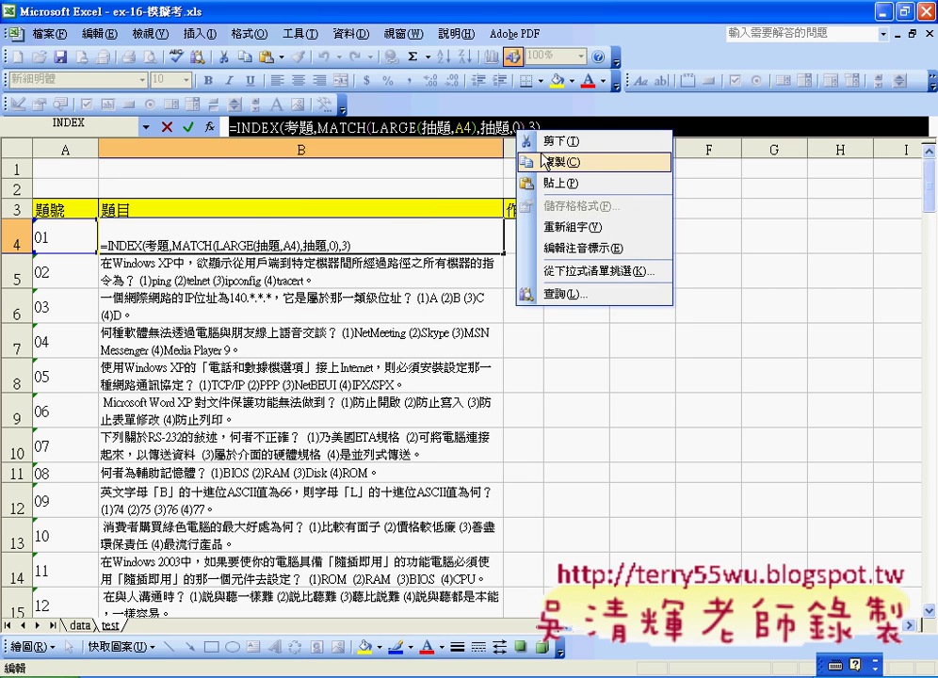
click(564, 159)
click(190, 126)
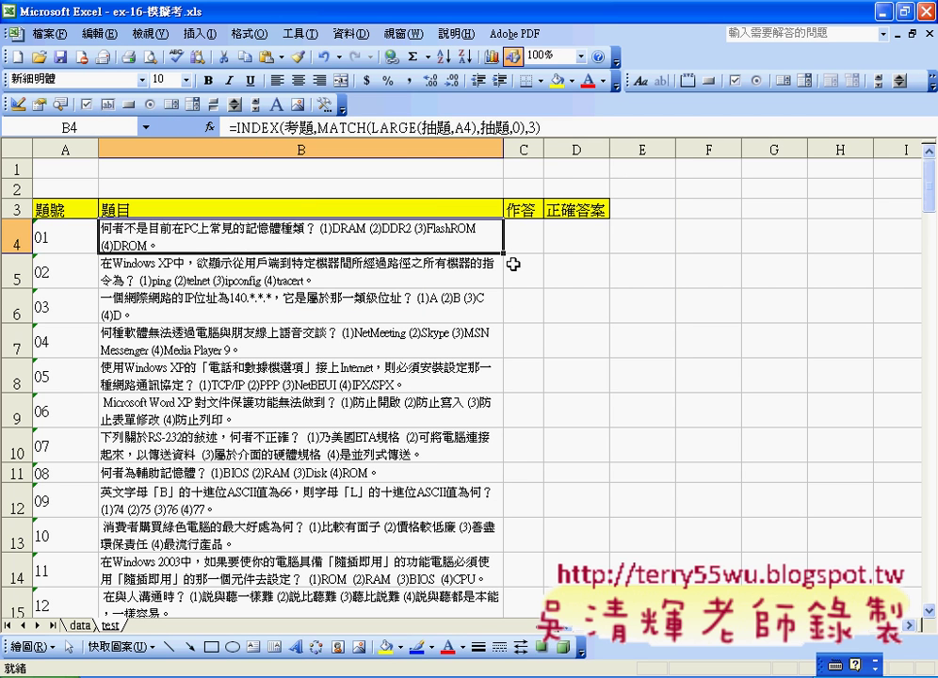
- Paste the formula into D4 with its column argument changed from 3 to 2
click(581, 234)
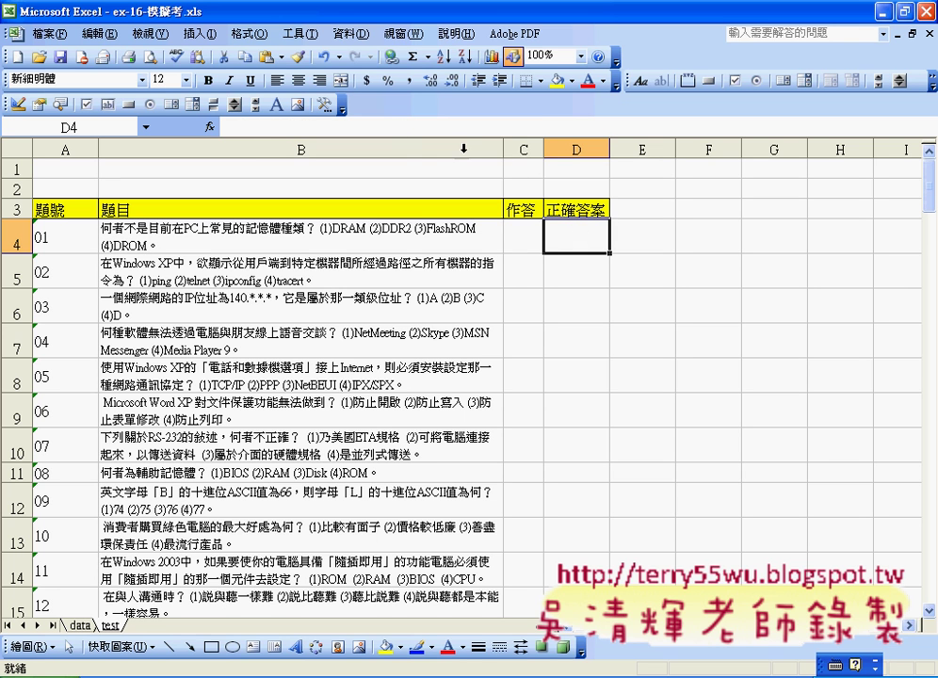
right_click(381, 122)
click(408, 176)
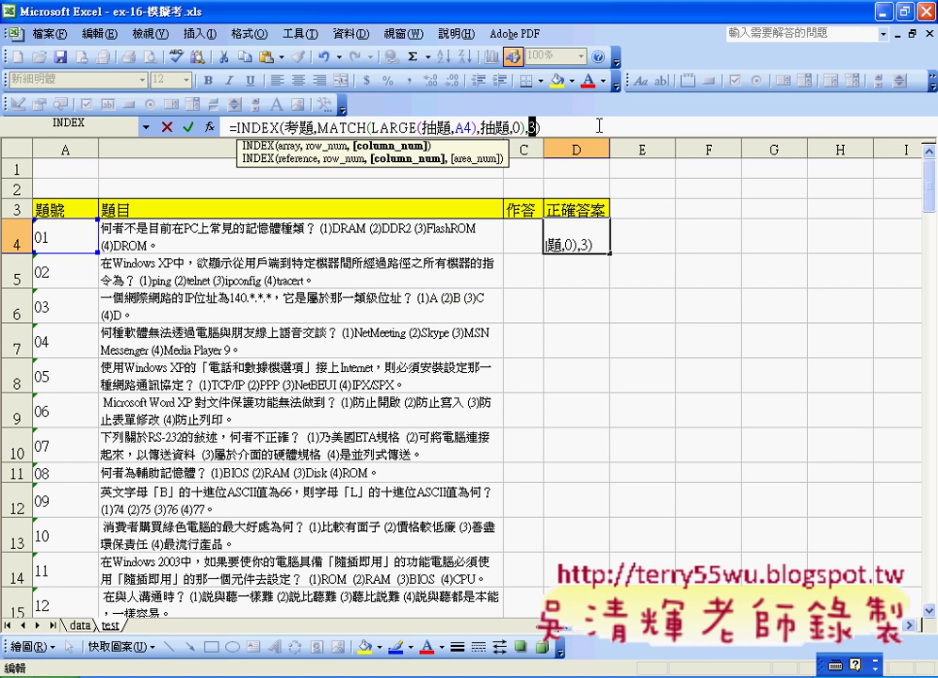
text(2)
click(187, 125)
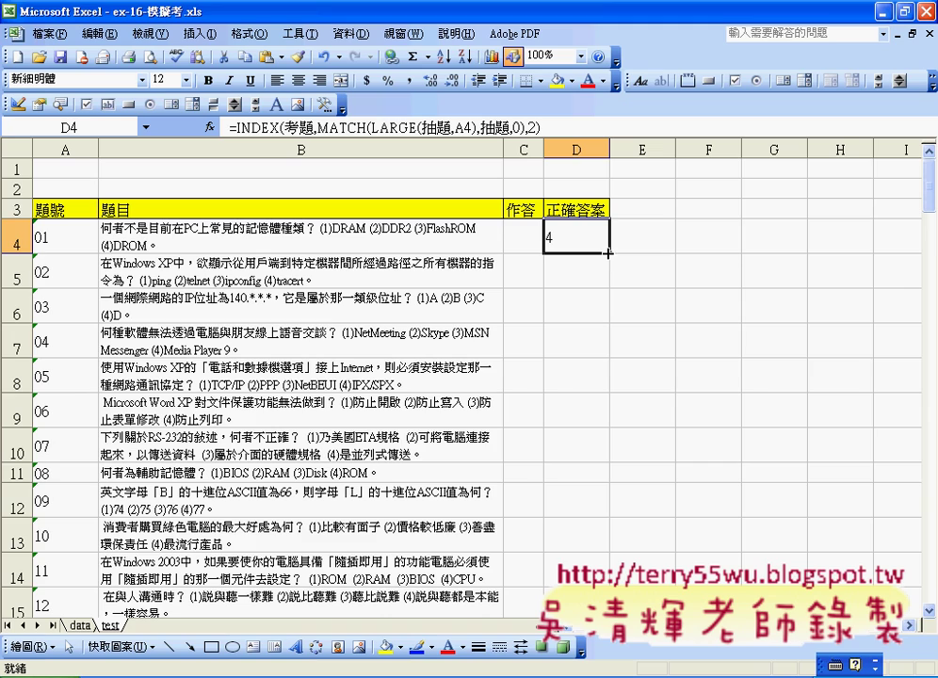
- Fill the D4 answer formula down column D
drag(607, 252, 576, 557)
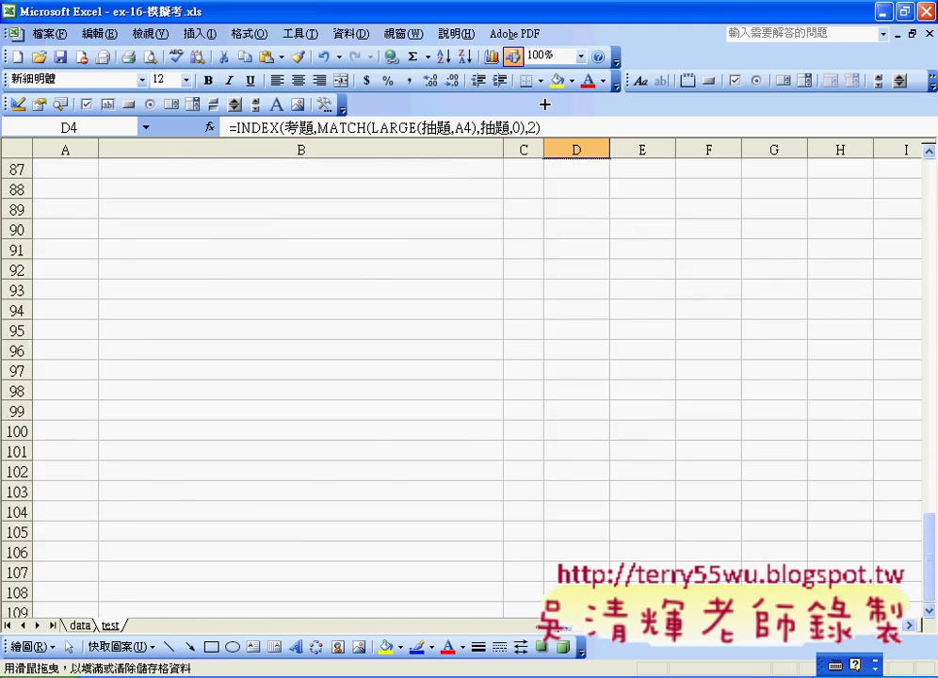
mouse_move(576, 558)
mouse_down()
mouse_move(548, 276)
mouse_move(581, 542)
mouse_up()
scroll(595, 506, up, 4)
scroll(595, 507, up, 5)
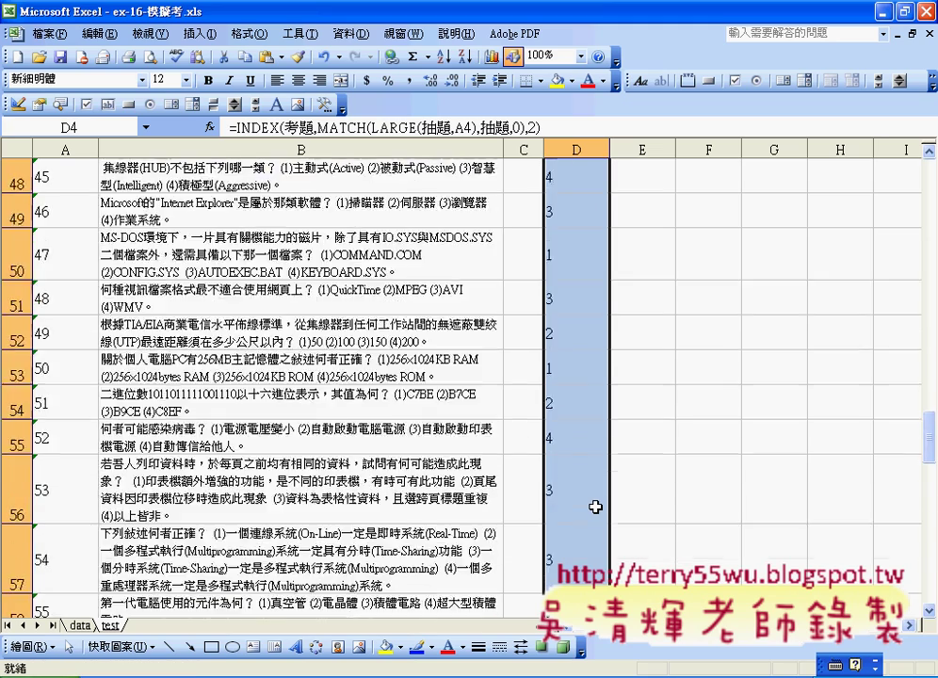
scroll(595, 507, up, 8)
scroll(595, 507, up, 6)
scroll(595, 507, up, 2)
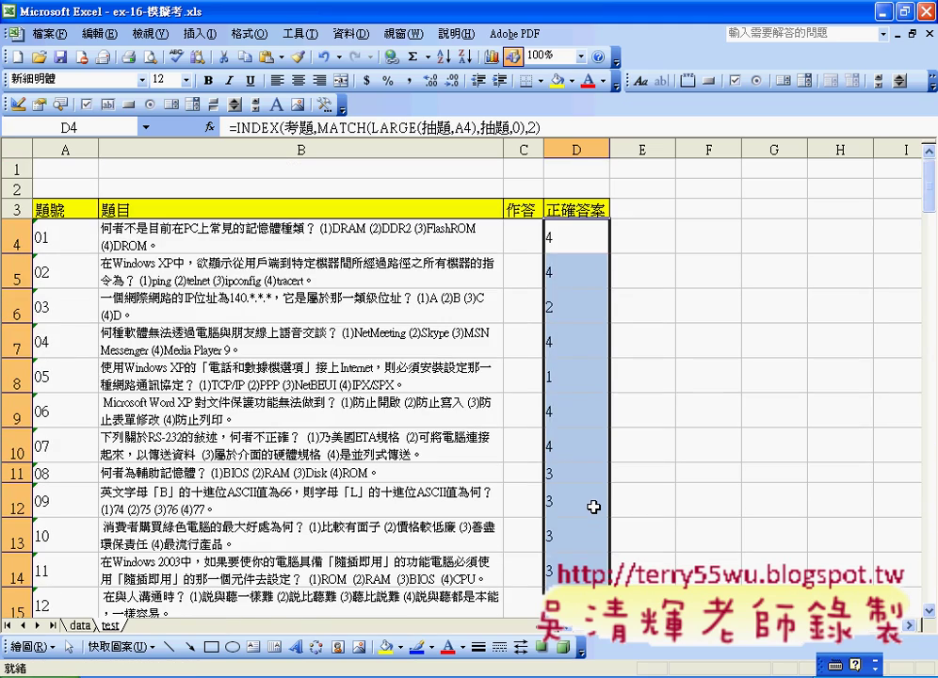